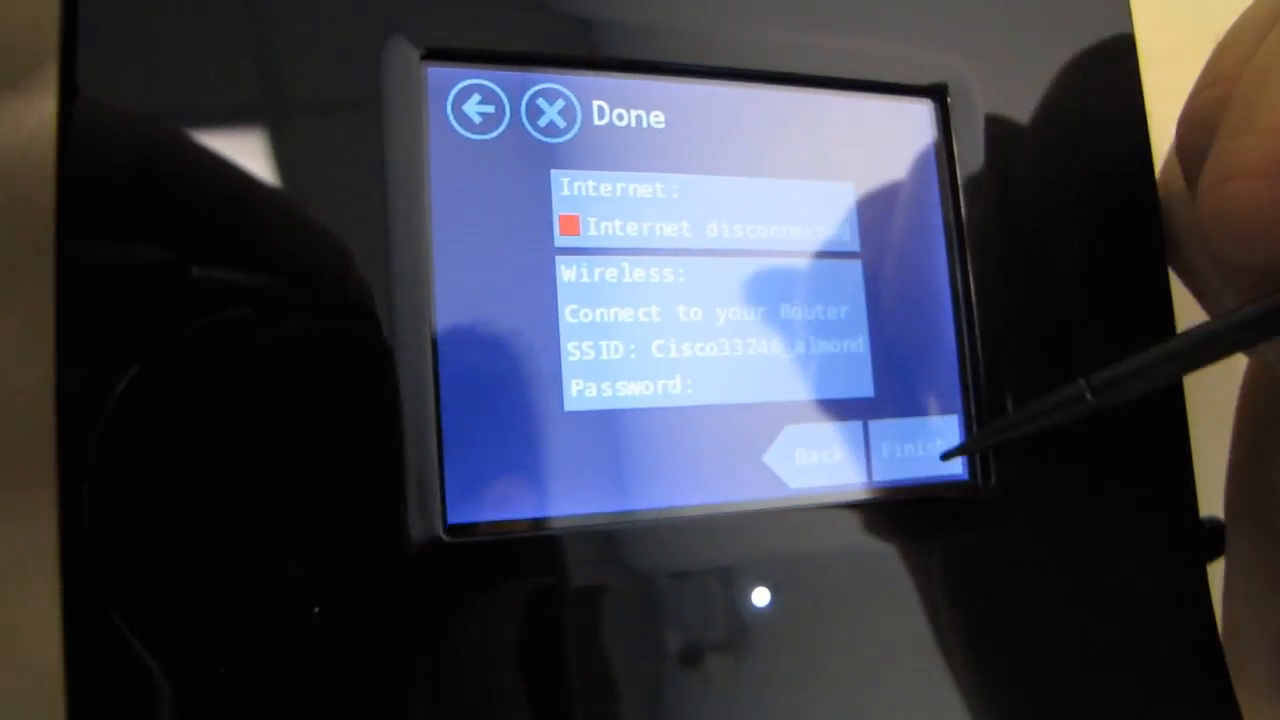
# Step: Complete the wizard so the Done summary shows Cisco33246_almond and internet disconnected
pyautogui.click(915, 452)
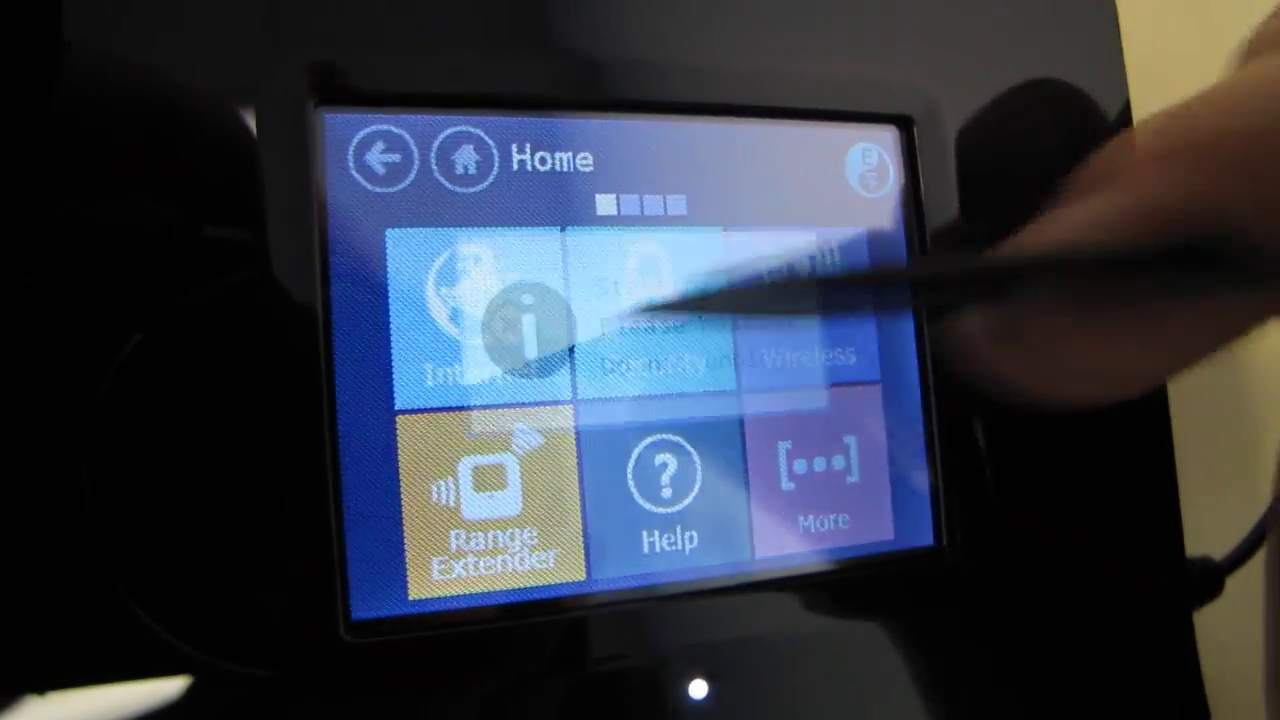
# Step: Review the Wireless and Security screens from the Home tiles, returning Home after each
pyautogui.click(790, 300)
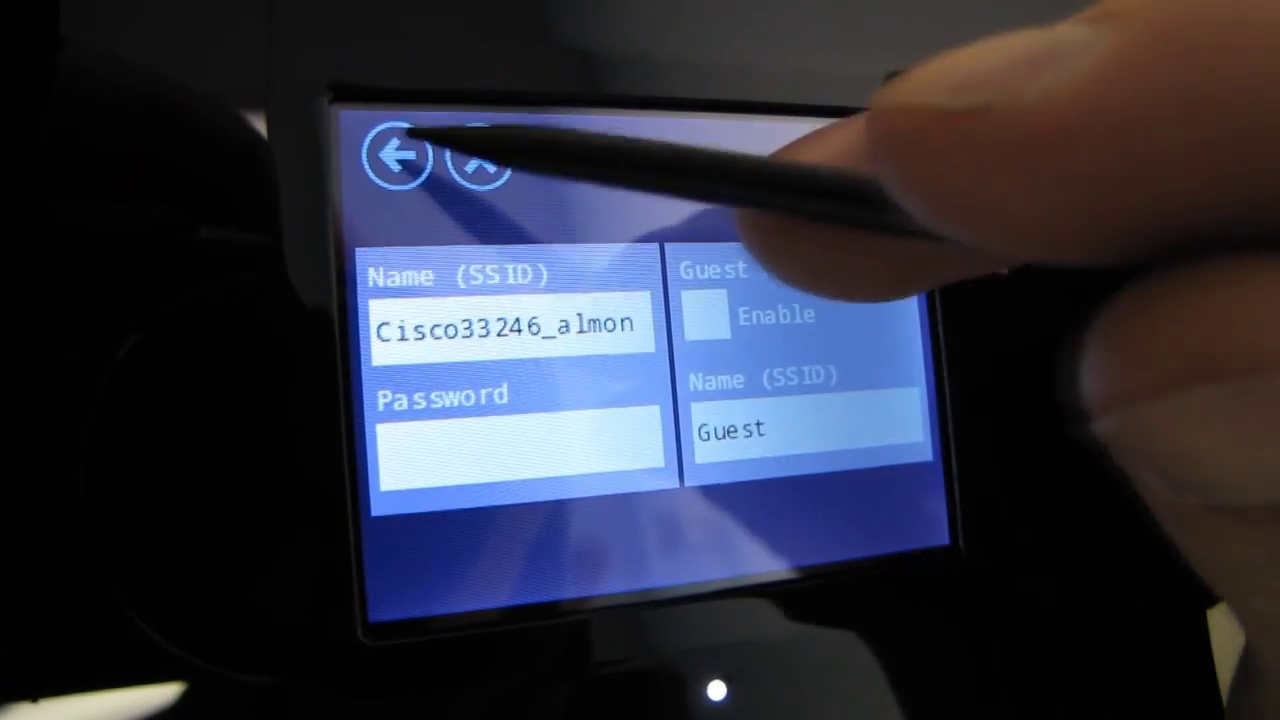
pyautogui.click(484, 160)
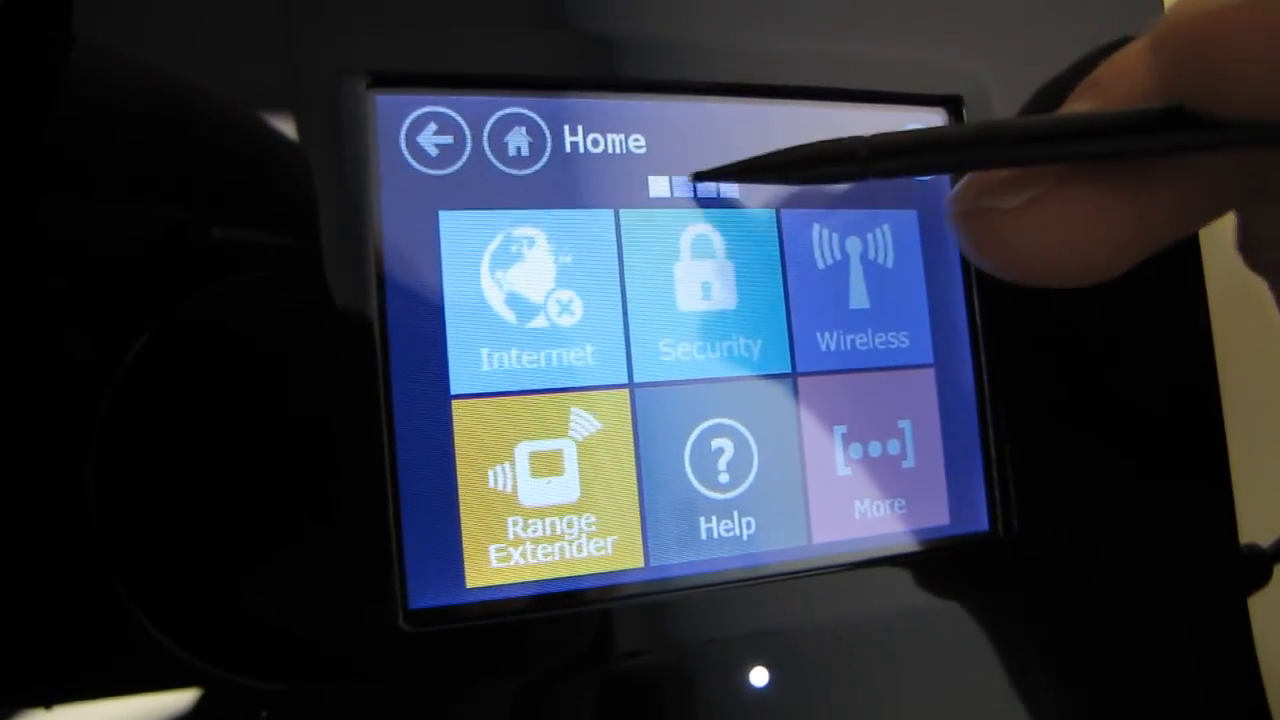
pyautogui.click(700, 290)
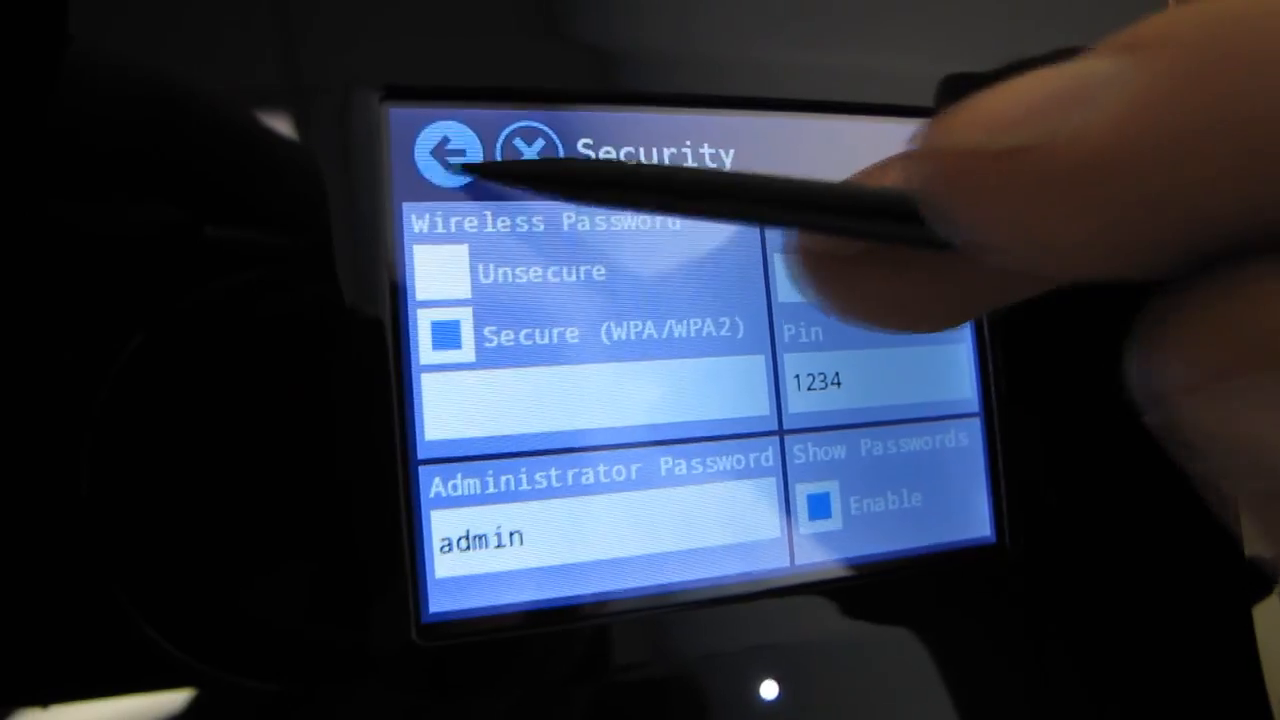
pyautogui.click(512, 146)
# Step: Review the Internet connection screen, return Home and show the second tile page
pyautogui.click(600, 270)
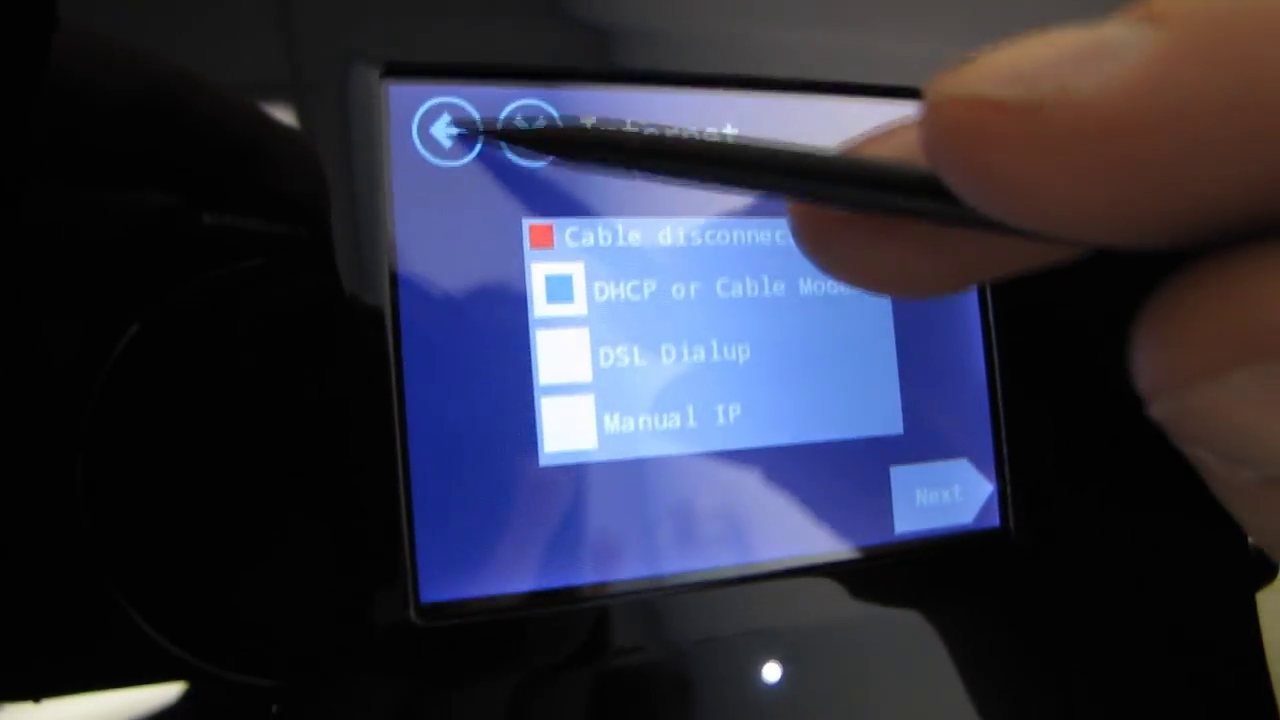
pyautogui.click(450, 132)
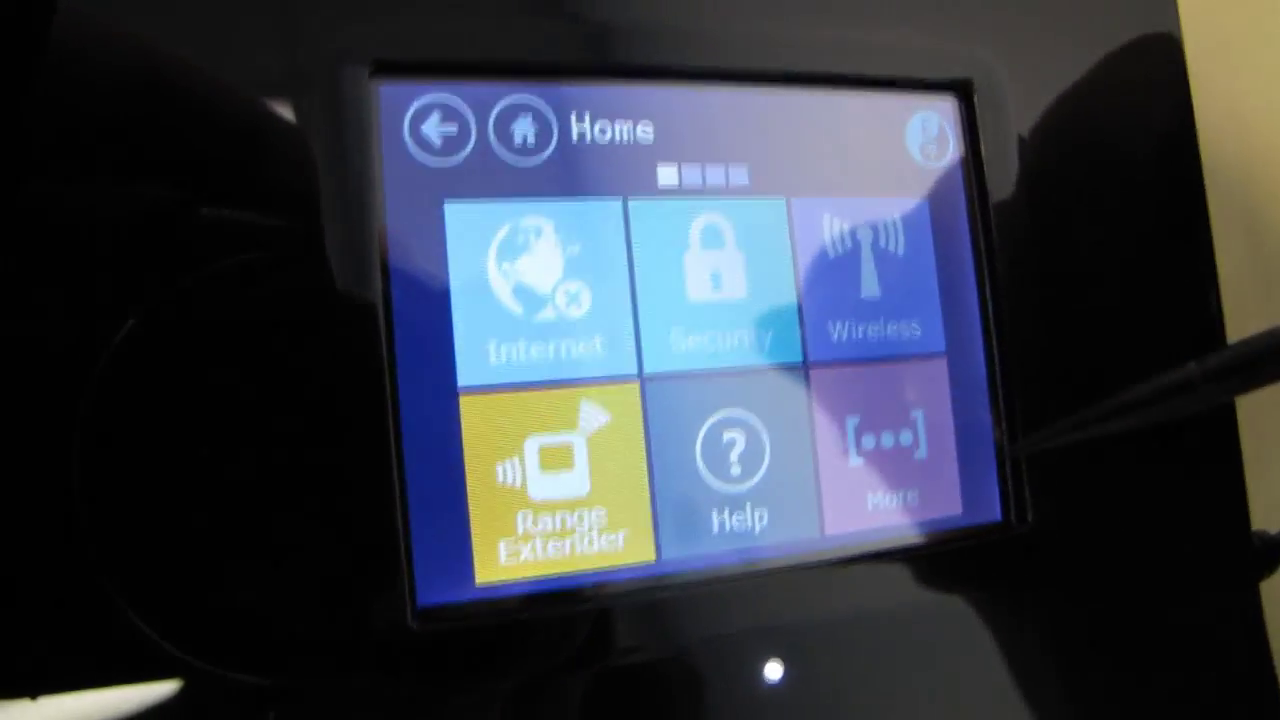
pyautogui.click(885, 450)
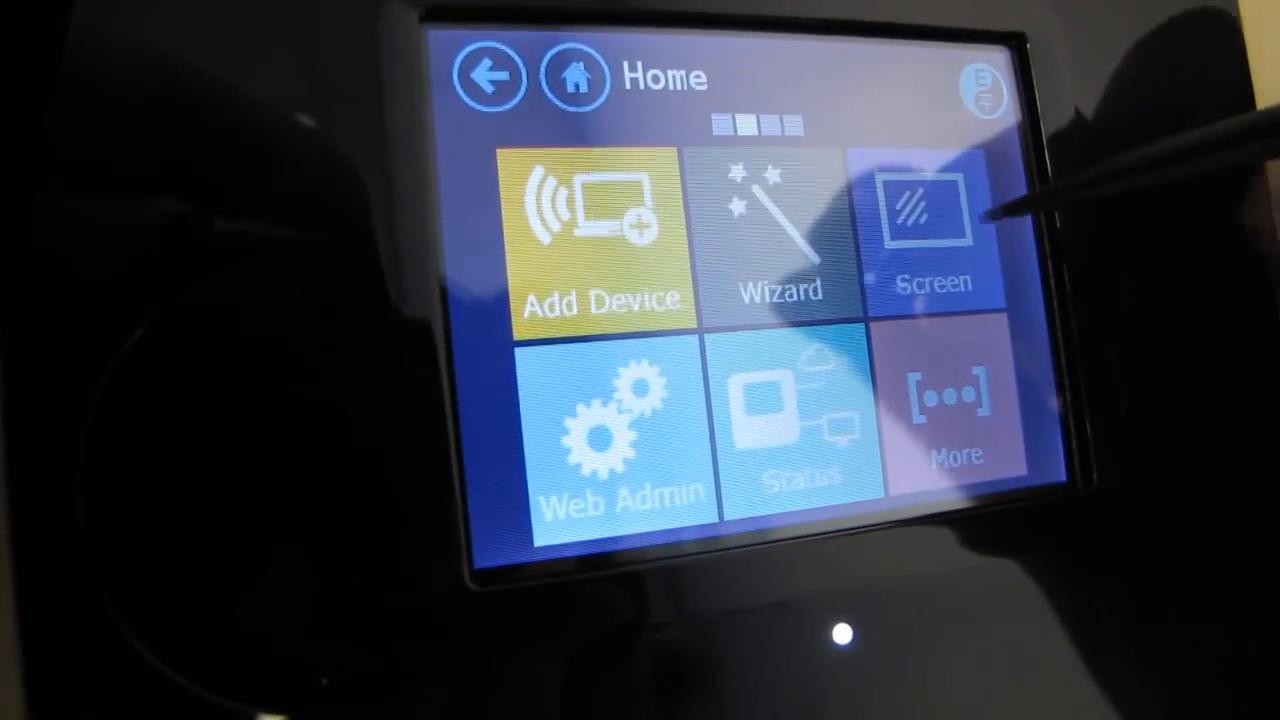
# Step: Review the Screen, Web Admin and Status pages from the second Home tile page
pyautogui.click(925, 235)
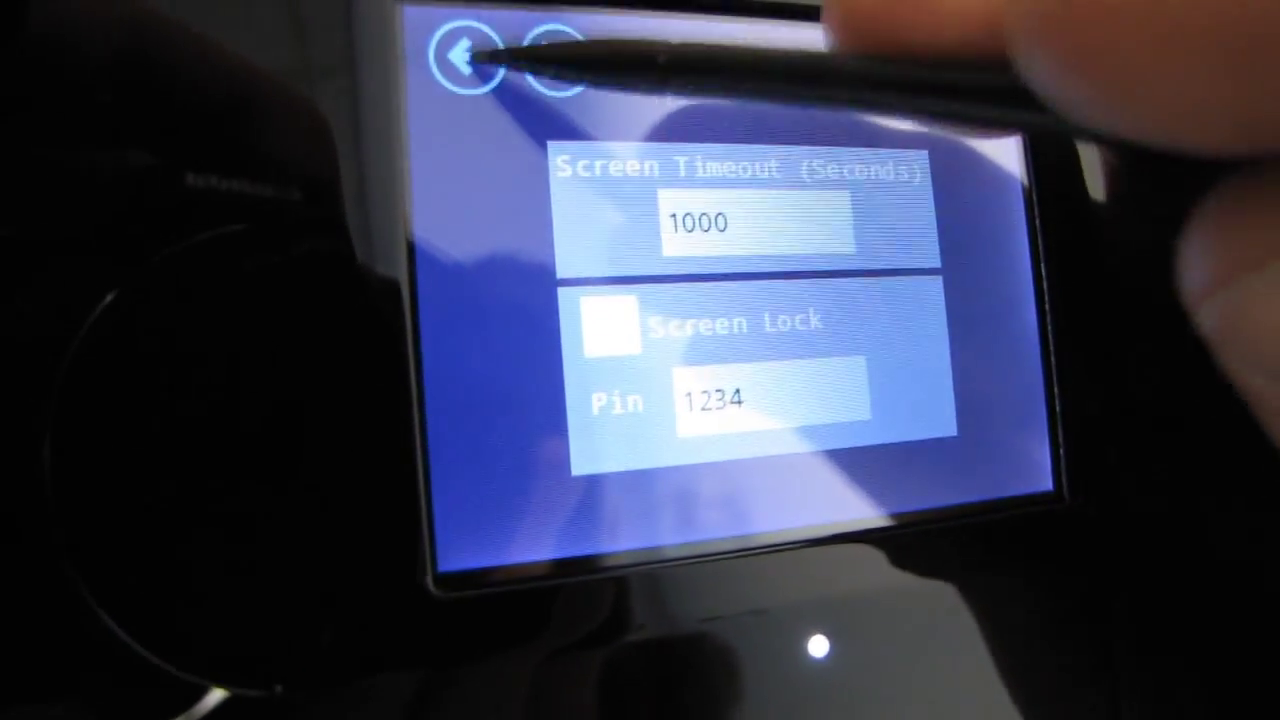
pyautogui.click(565, 35)
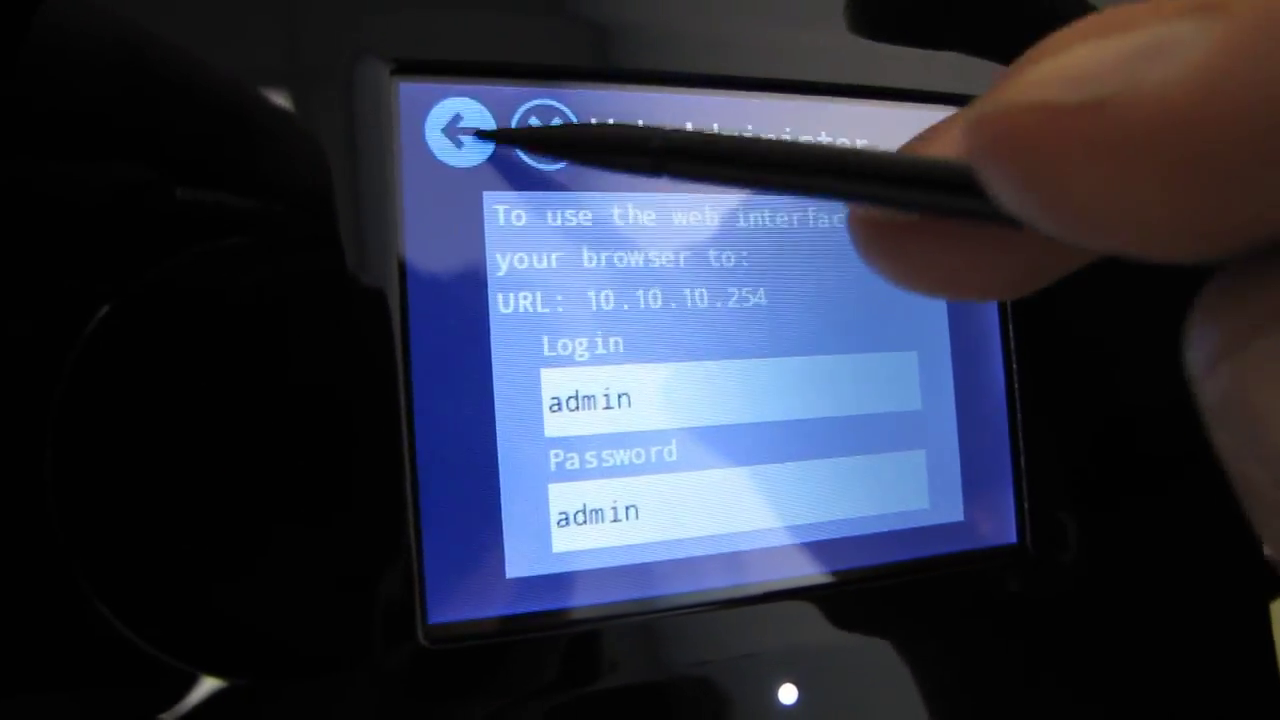
pyautogui.click(538, 98)
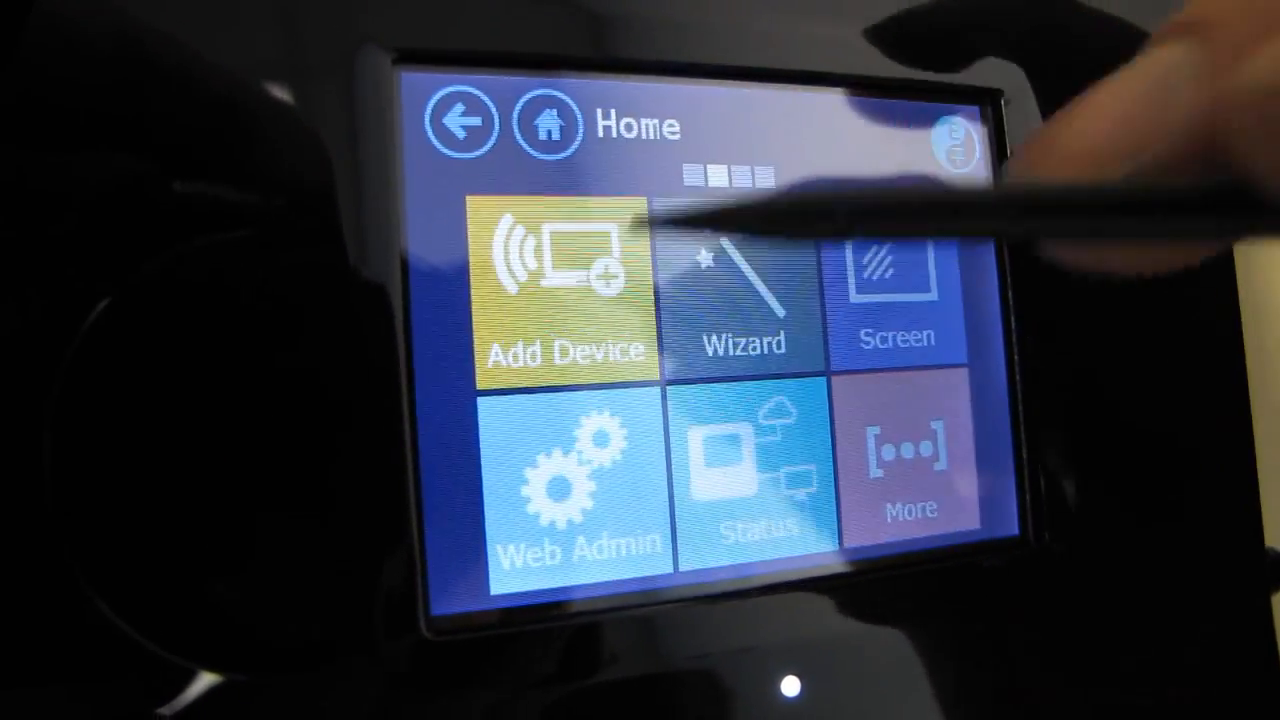
pyautogui.click(780, 490)
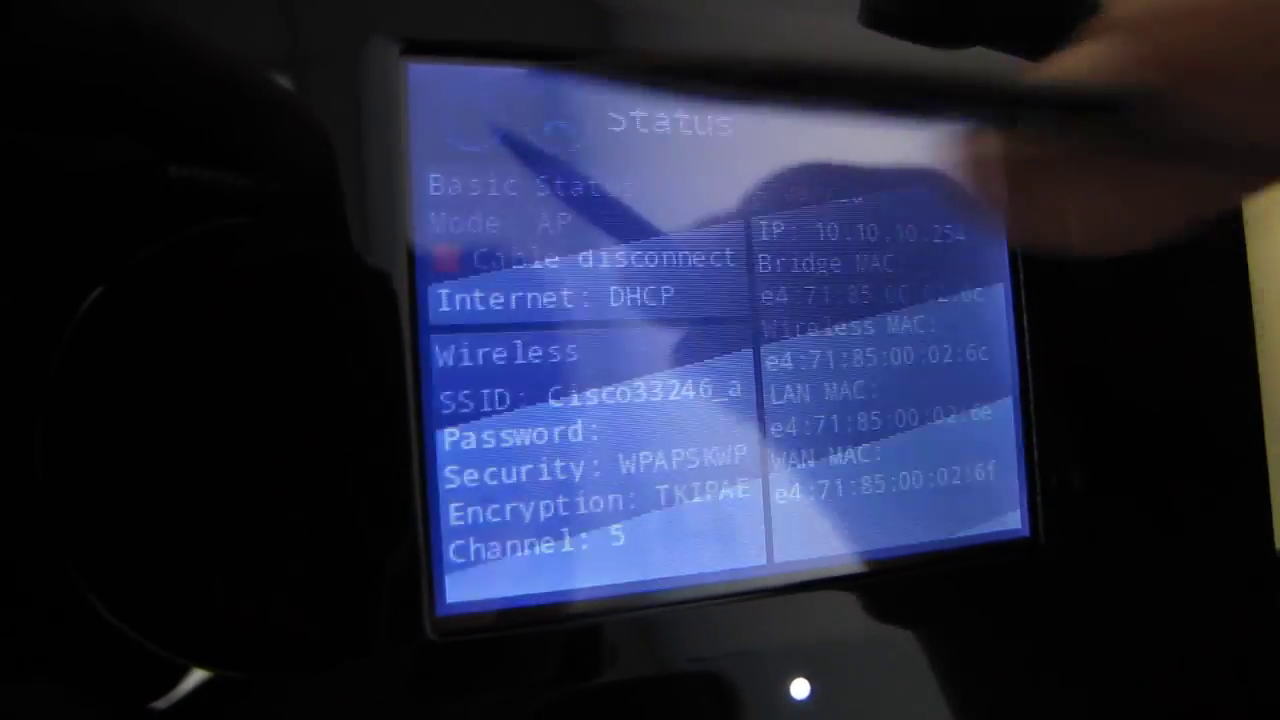
# Step: Page through the remaining tiles to the About page, then go back to the first Home page
pyautogui.click(470, 120)
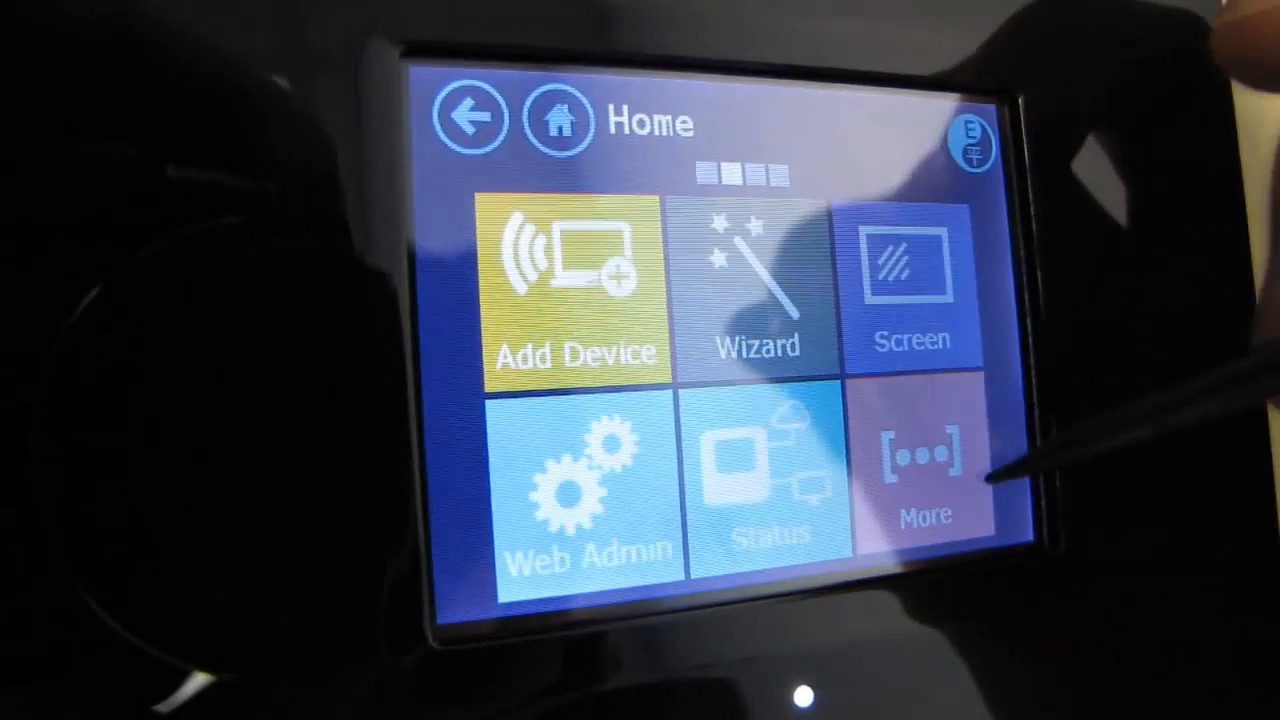
pyautogui.click(490, 105)
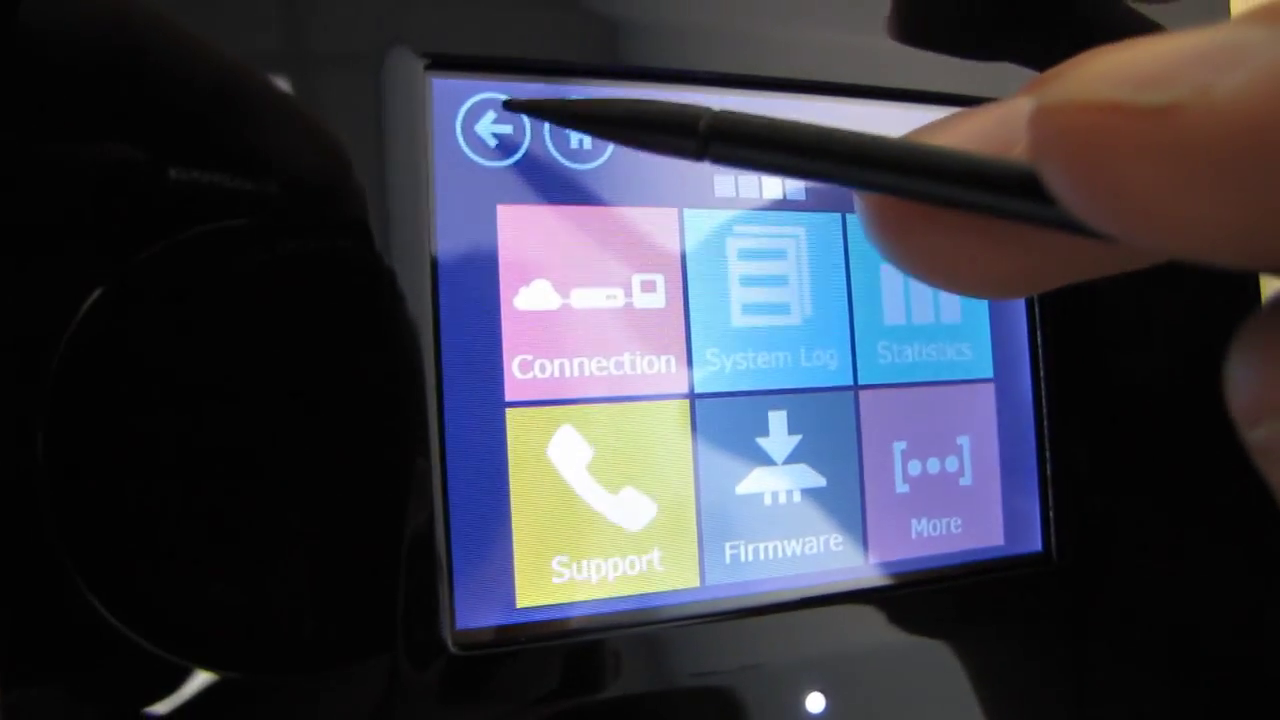
pyautogui.click(500, 105)
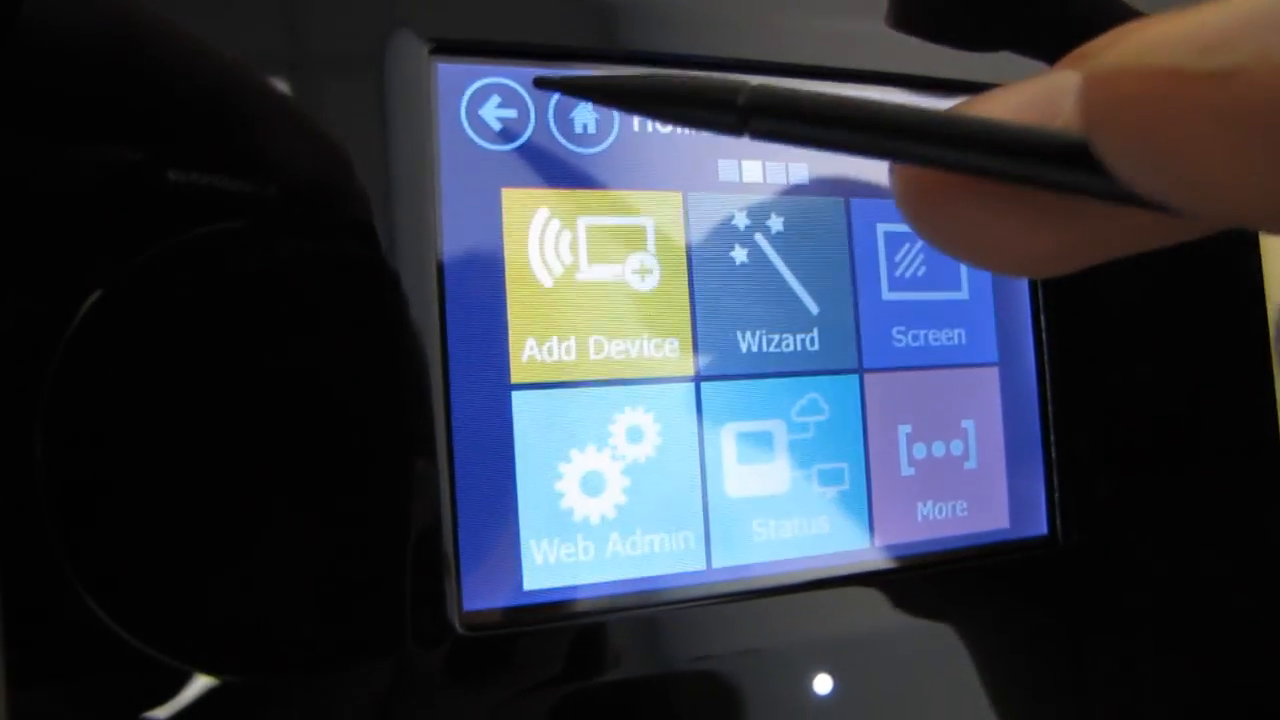